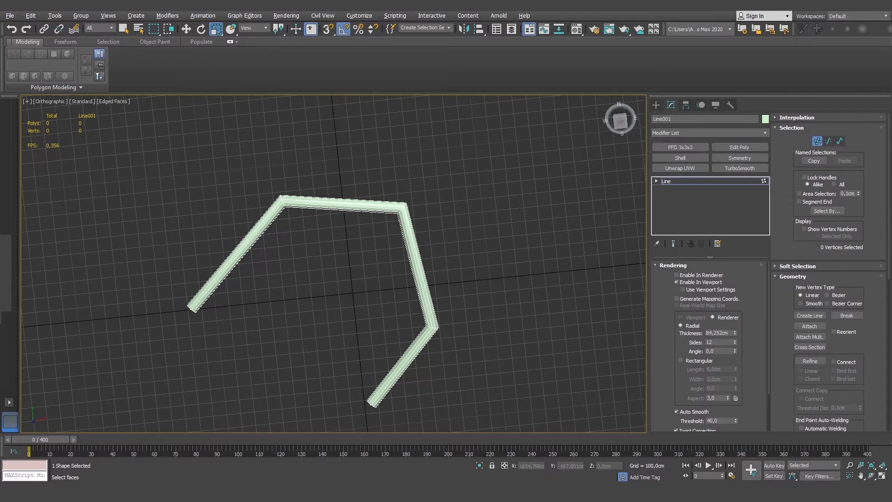
# Turn off the line's Enable In Viewport option and add a vertex on its upper segment with Refine.
pyautogui.scroll(2, 431, 390)
pyautogui.scroll(-3, 834, 286)
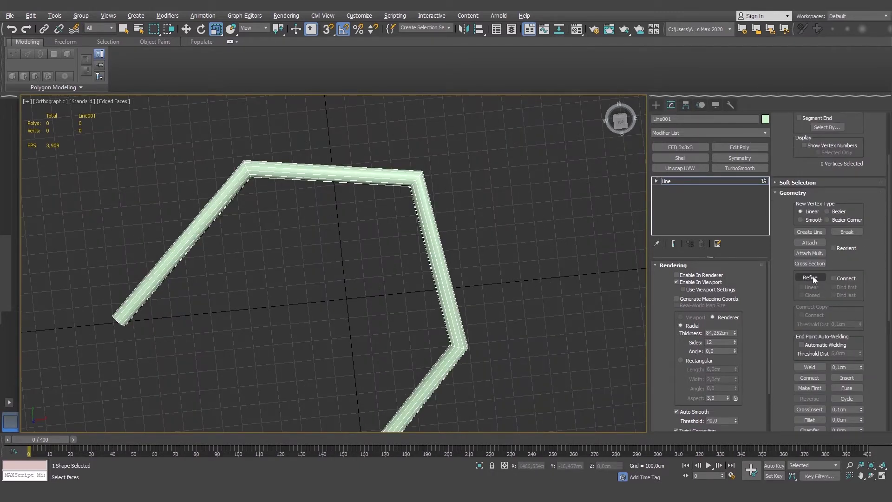
pyautogui.click(695, 282)
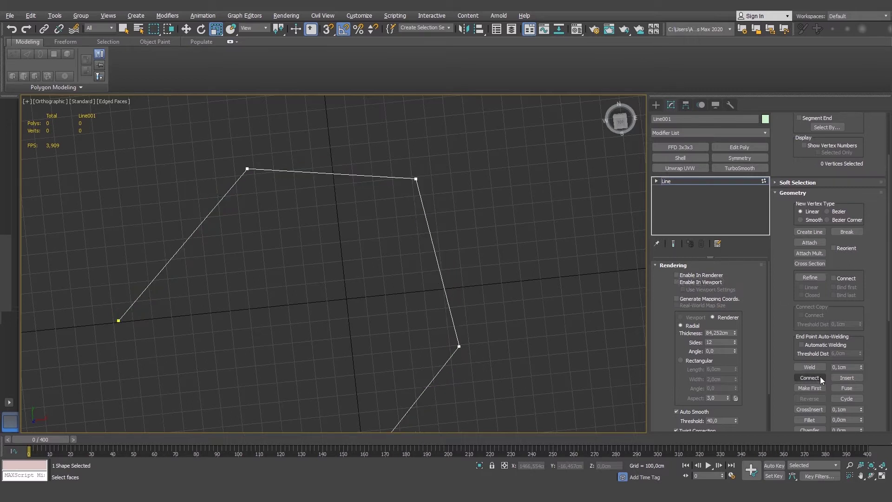
pyautogui.click(813, 279)
pyautogui.click(338, 175)
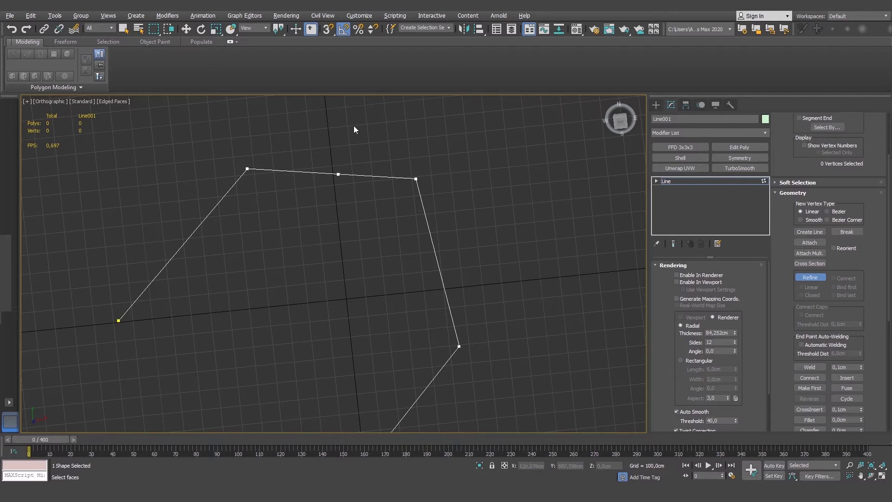
pyautogui.press('w')
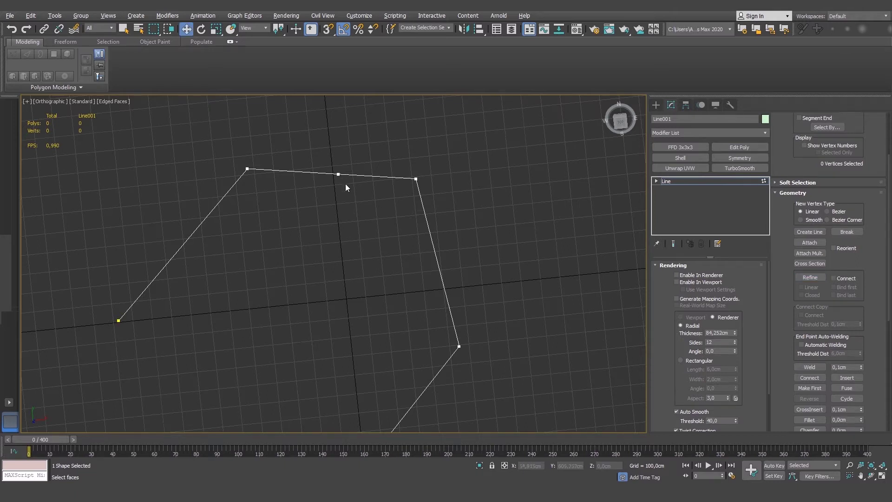
# Add one Refine vertex each on the right, lower-right and left segments of the line.
pyautogui.click(810, 278)
pyautogui.click(443, 283)
pyautogui.click(434, 380)
pyautogui.click(216, 205)
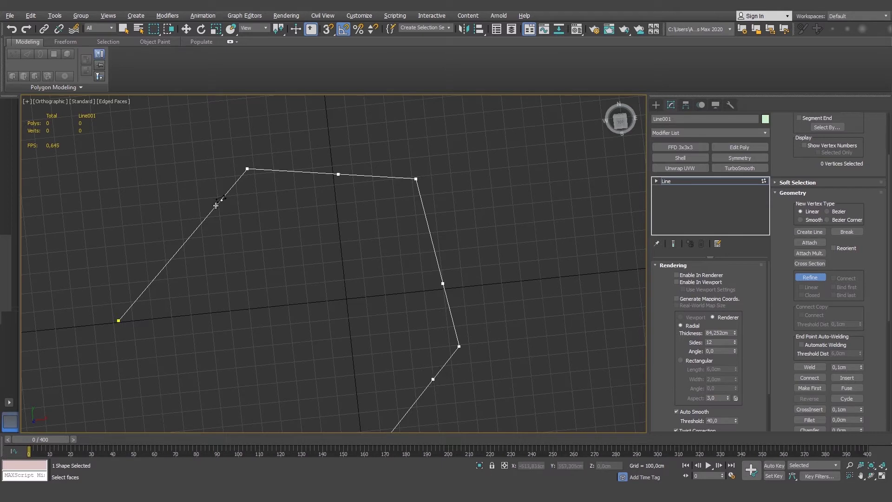
pyautogui.press('w')
# Move the added upper, right and lower-right vertices to bend the line into a rounder arc.
pyautogui.click(340, 173)
pyautogui.moveTo(342, 171); pyautogui.dragTo(346, 123)
pyautogui.click(443, 283)
pyautogui.moveTo(460, 268); pyautogui.dragTo(445, 330)
pyautogui.scroll(-2, 511, 247)
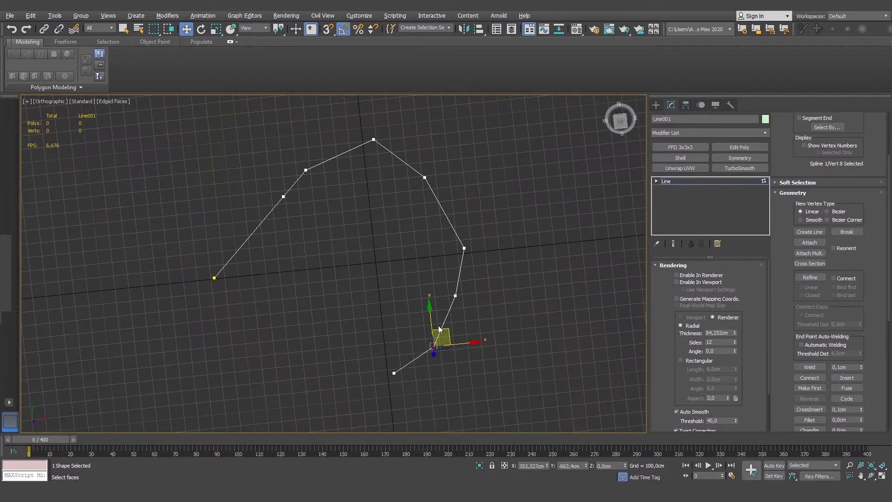
# Use Insert to add a vertex on the line's upper-left segment and place it as a pointed peak.
pyautogui.scroll(2, 314, 325)
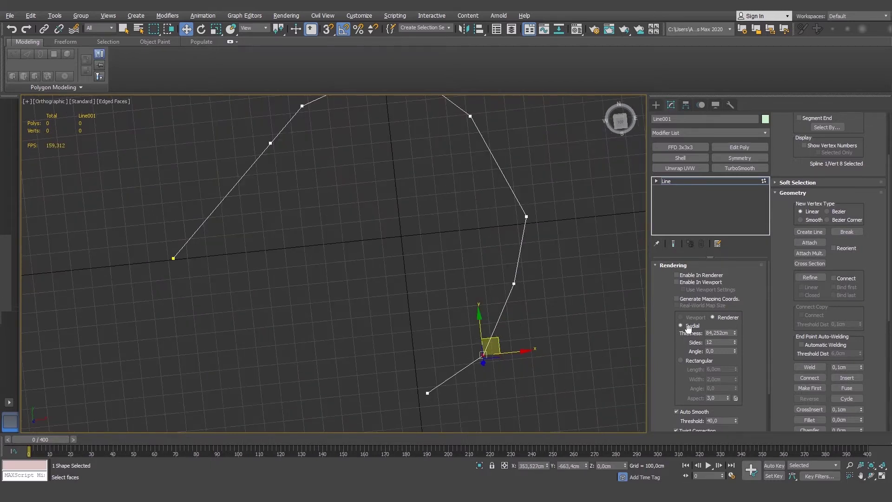
pyautogui.click(847, 377)
pyautogui.scroll(-2, 404, 223)
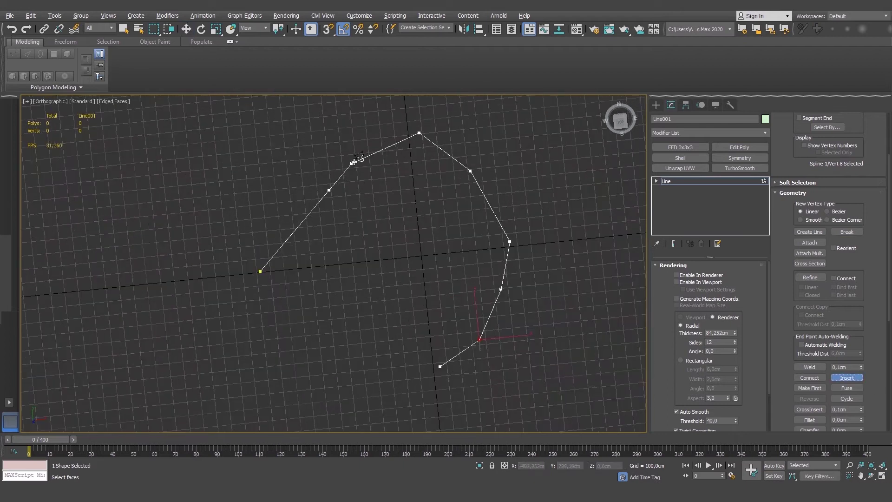
pyautogui.click(372, 154)
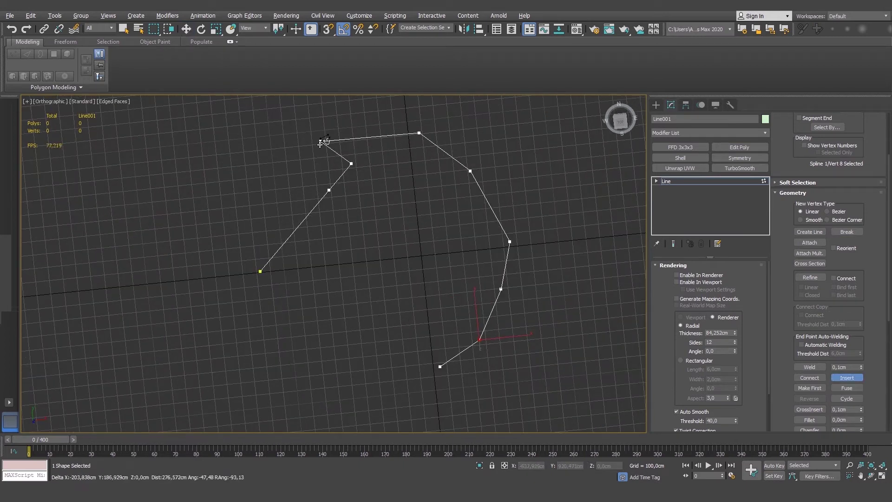
pyautogui.click(368, 137)
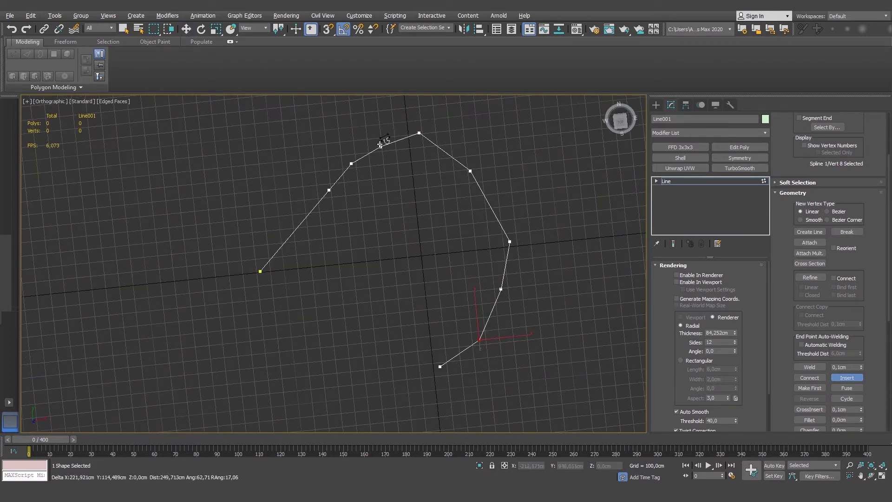
pyautogui.moveTo(369, 120); pyautogui.dragTo(366, 171, button='middle')
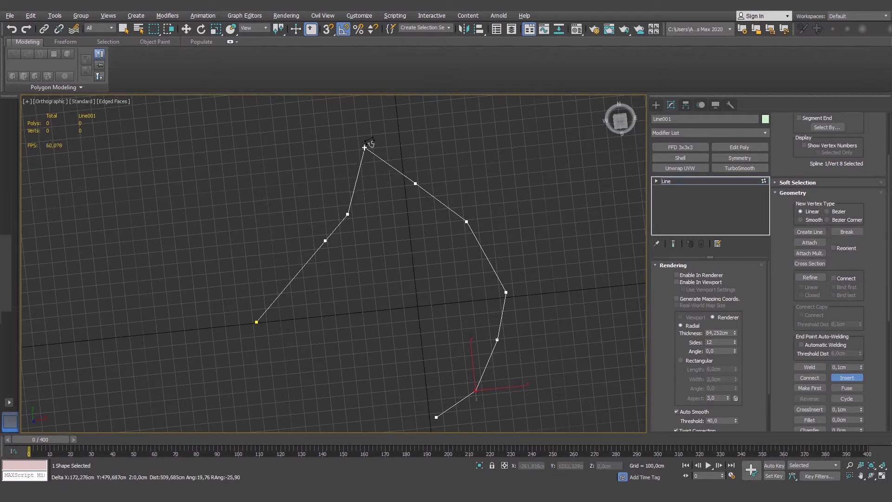
pyautogui.click(364, 149)
pyautogui.rightClick(374, 274)
# Insert six vertices along the long left segment of the line, shaping it into jagged spikes.
pyautogui.click(298, 274)
pyautogui.click(240, 255)
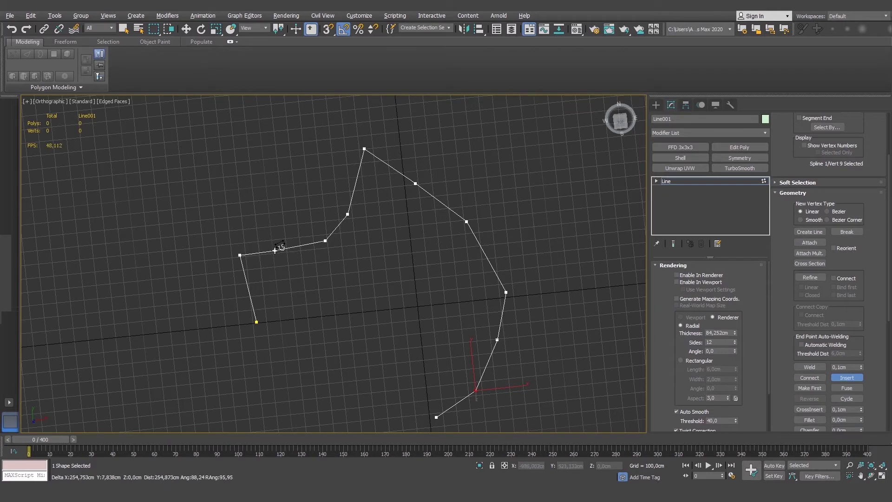
pyautogui.click(280, 282)
pyautogui.click(355, 312)
pyautogui.click(281, 243)
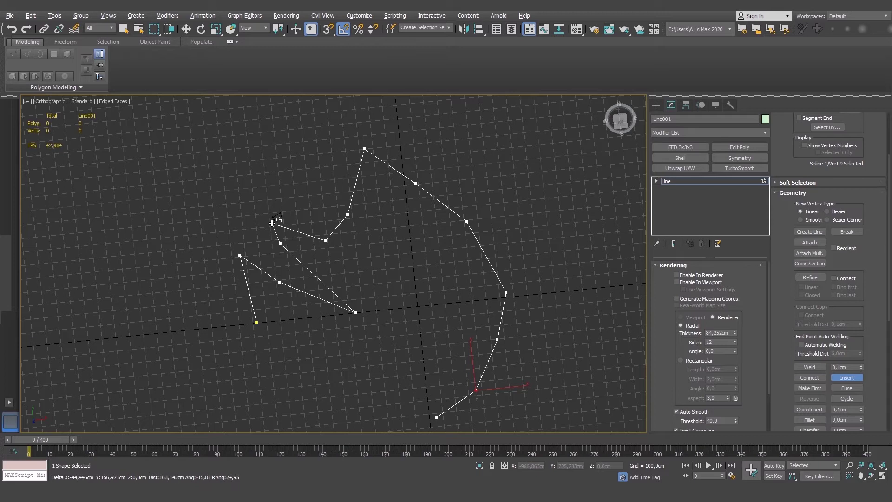
pyautogui.click(285, 208)
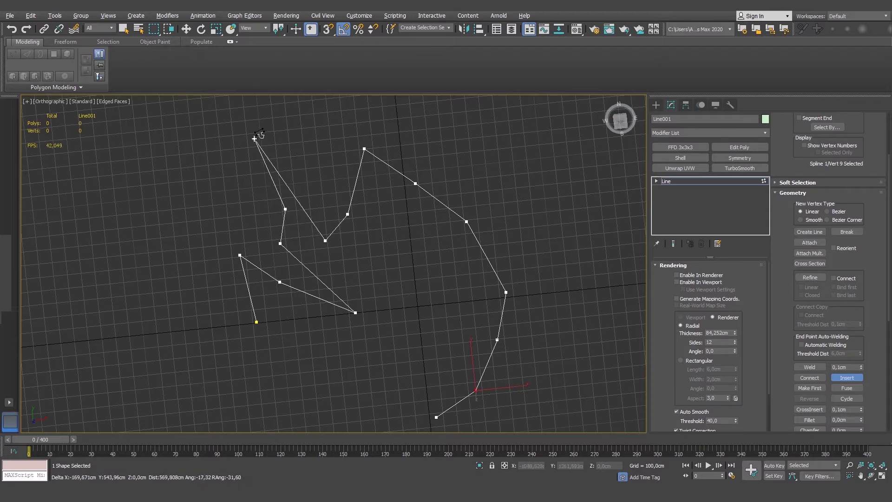
pyautogui.click(284, 163)
pyautogui.rightClick(313, 166)
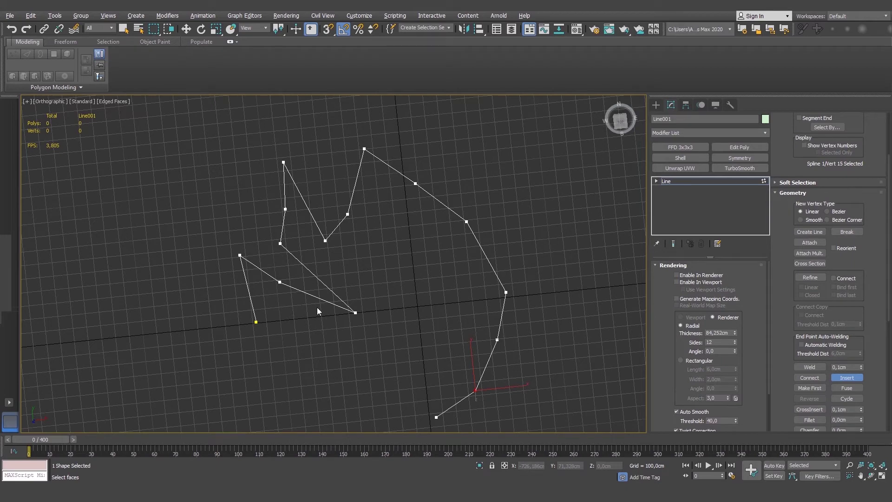
# Close the spline by connecting its yellow first vertex on the left to the open end vertex at the bottom.
pyautogui.moveTo(317, 308); pyautogui.dragTo(318, 254, button='middle')
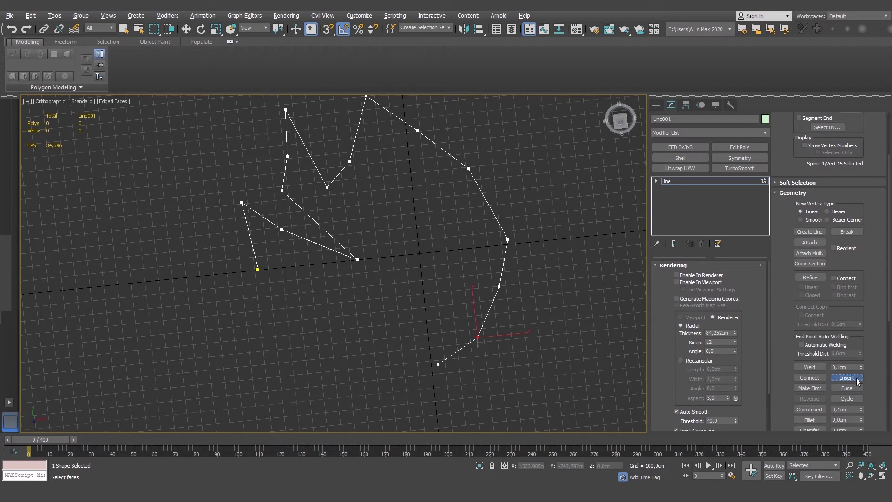
pyautogui.click(809, 378)
pyautogui.moveTo(257, 269); pyautogui.dragTo(370, 331)
pyautogui.moveTo(437, 363)
pyautogui.mouseDown()
pyautogui.moveTo(362, 333)
pyautogui.moveTo(266, 270)
pyautogui.moveTo(427, 375)
pyautogui.moveTo(439, 365)
pyautogui.mouseUp()
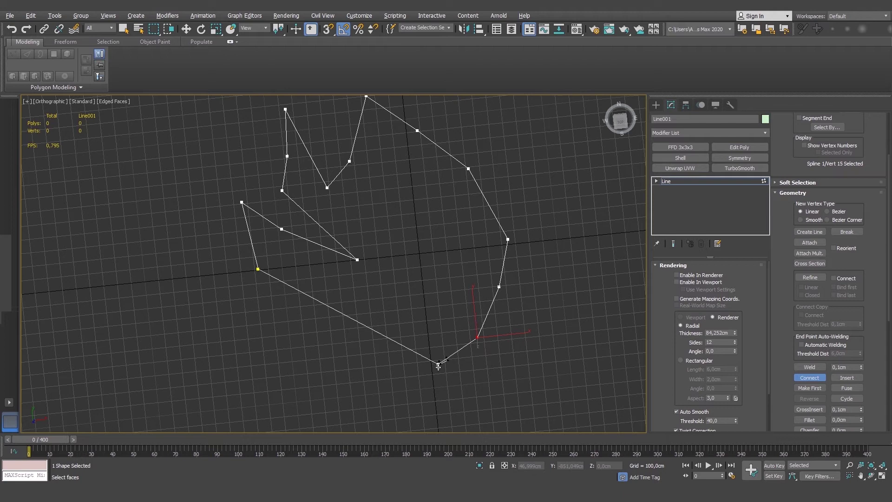
pyautogui.moveTo(330, 300); pyautogui.dragTo(303, 283, button='middle')
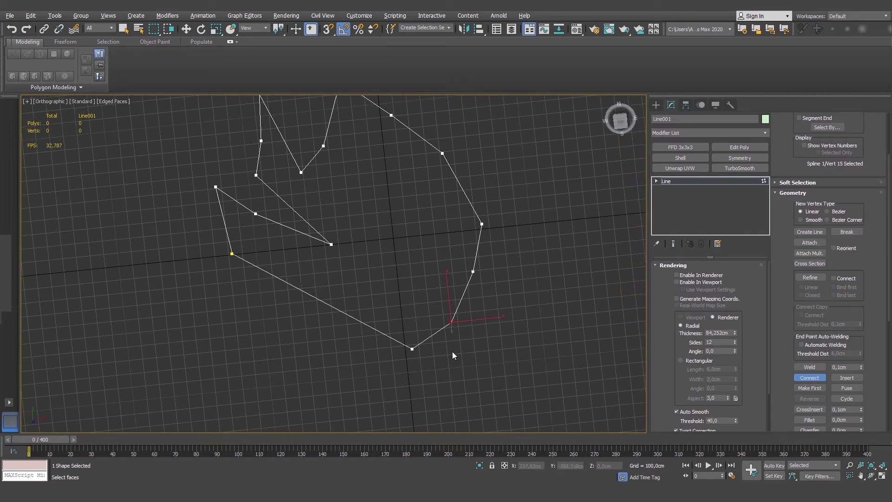
pyautogui.moveTo(264, 253); pyautogui.dragTo(280, 260, button='middle')
pyautogui.press('w')
# Chamfer the outline's bottom corner vertex and two vertices on its right side.
pyautogui.scroll(-2, 843, 369)
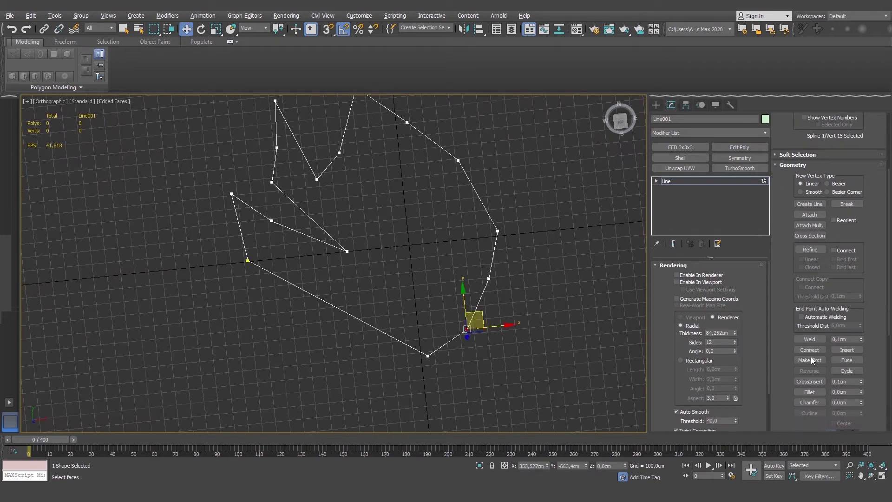
pyautogui.click(817, 404)
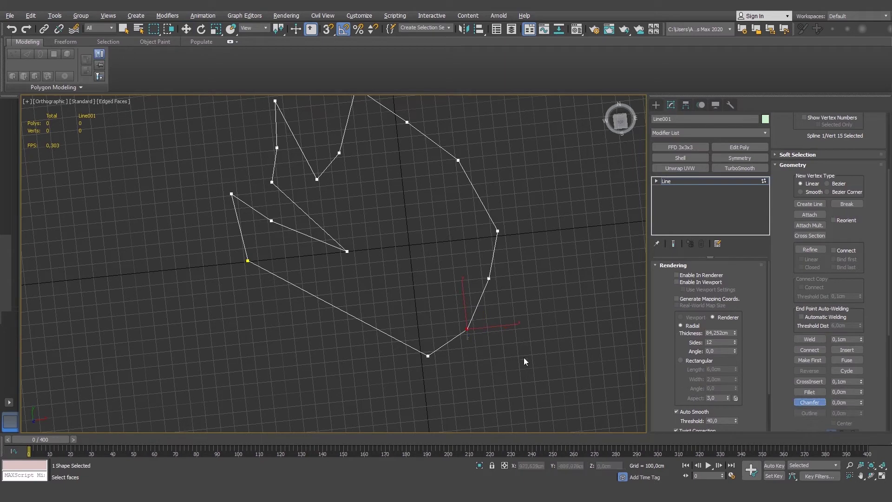
pyautogui.scroll(2, 421, 358)
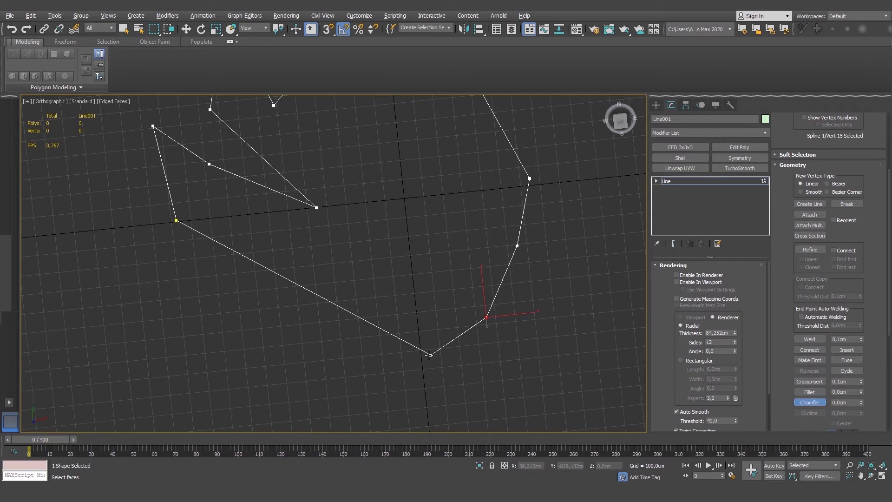
pyautogui.moveTo(432, 355); pyautogui.dragTo(455, 382)
pyautogui.moveTo(516, 244)
pyautogui.mouseDown()
pyautogui.moveTo(522, 239)
pyautogui.moveTo(528, 274)
pyautogui.moveTo(523, 251)
pyautogui.mouseUp()
pyautogui.moveTo(531, 179); pyautogui.dragTo(545, 199)
pyautogui.press('w')
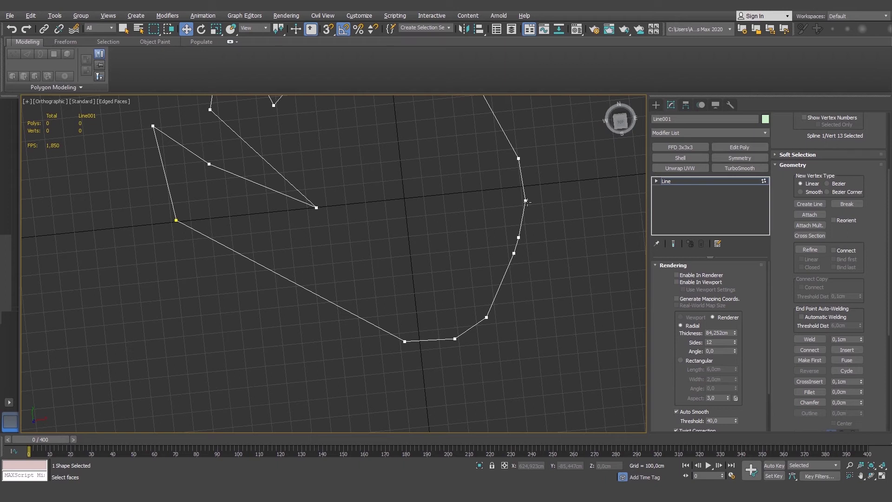
# Fillet the pointed peak vertex at the top of the outline with a radius of about 279 cm.
pyautogui.scroll(-2, 421, 184)
pyautogui.click(810, 393)
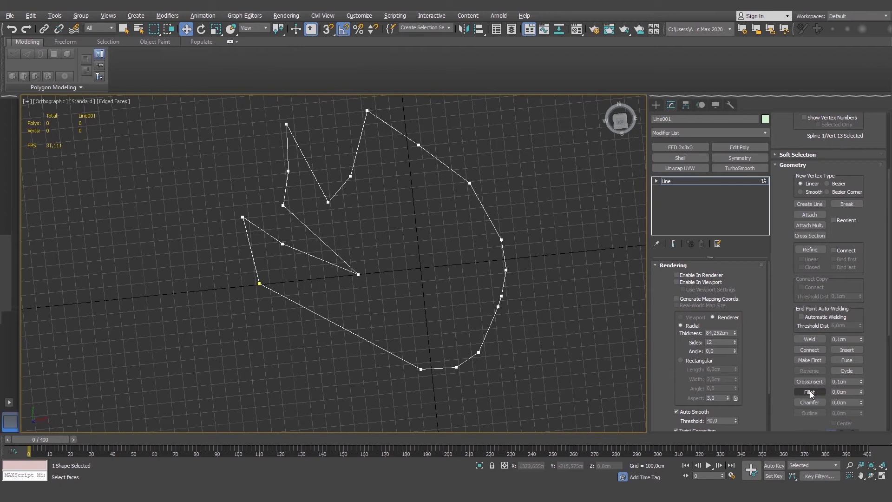
pyautogui.scroll(3, 421, 196)
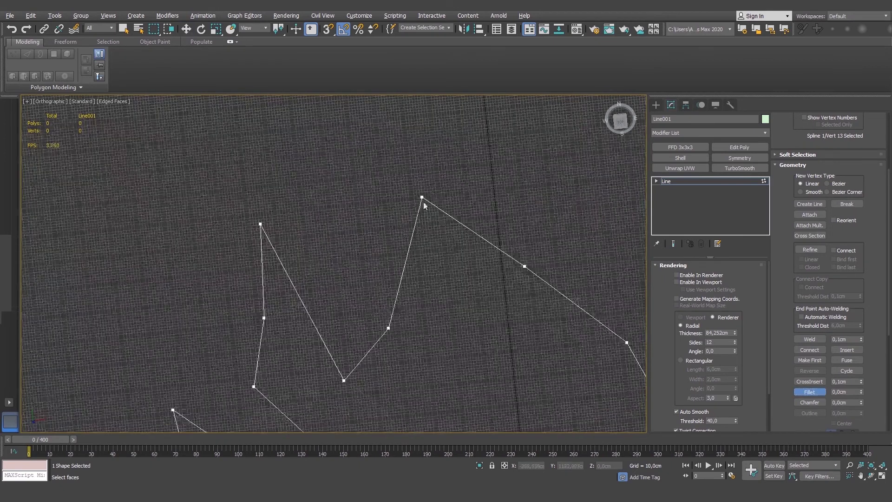
pyautogui.moveTo(422, 197); pyautogui.dragTo(490, 274)
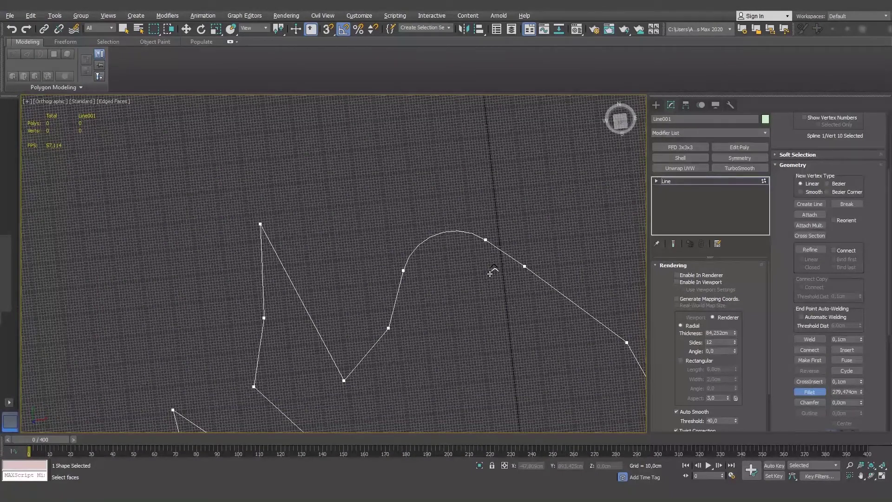
pyautogui.rightClick(490, 274)
pyautogui.scroll(-3, 519, 278)
pyautogui.moveTo(502, 375); pyautogui.dragTo(488, 295, button='middle')
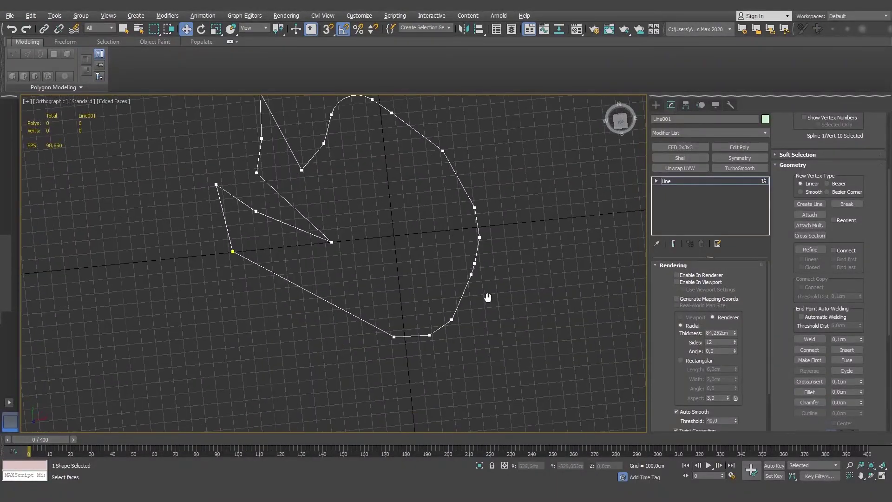
pyautogui.scroll(4, 488, 294)
pyautogui.scroll(-2, 469, 251)
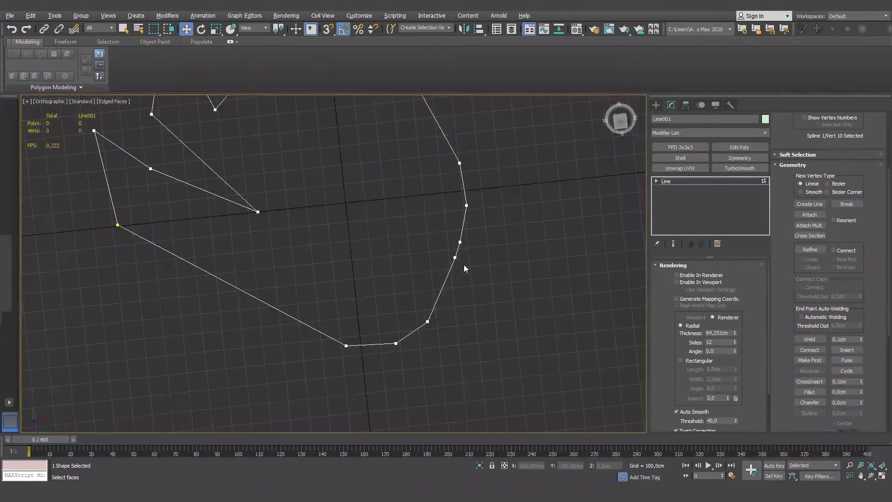
pyautogui.moveTo(431, 229); pyautogui.dragTo(572, 333)
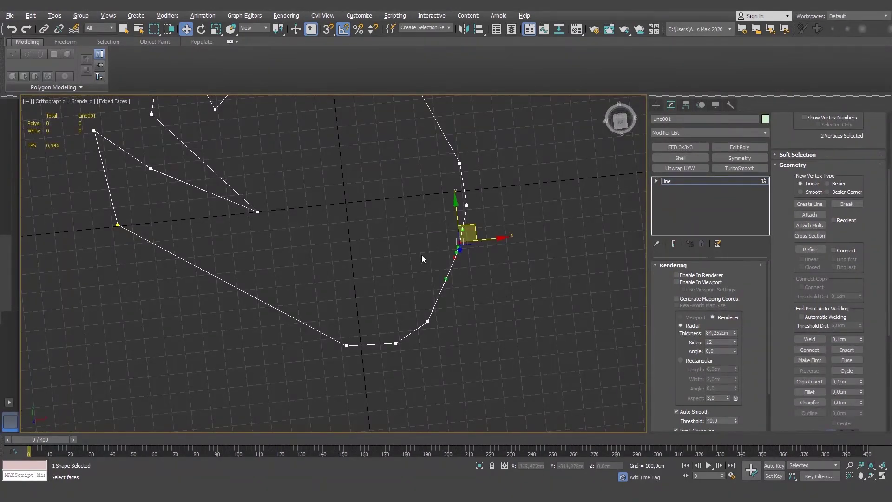
pyautogui.click(427, 321)
# Select the two lower vertices on the upper-left spike's left edge and weld them with a 573.1 cm threshold.
pyautogui.moveTo(449, 240); pyautogui.dragTo(247, 171, button='middle')
pyautogui.moveTo(279, 234); pyautogui.dragTo(278, 232)
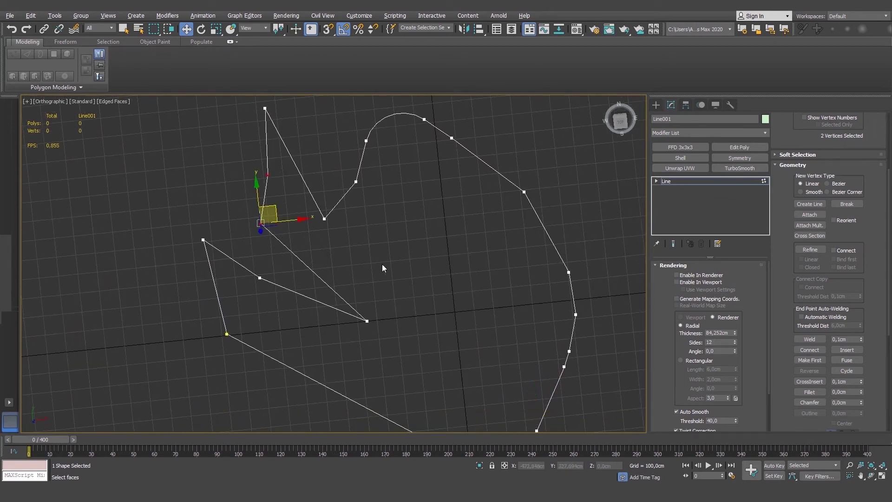
pyautogui.click(812, 339)
pyautogui.moveTo(862, 339); pyautogui.dragTo(860, 326)
pyautogui.click(818, 339)
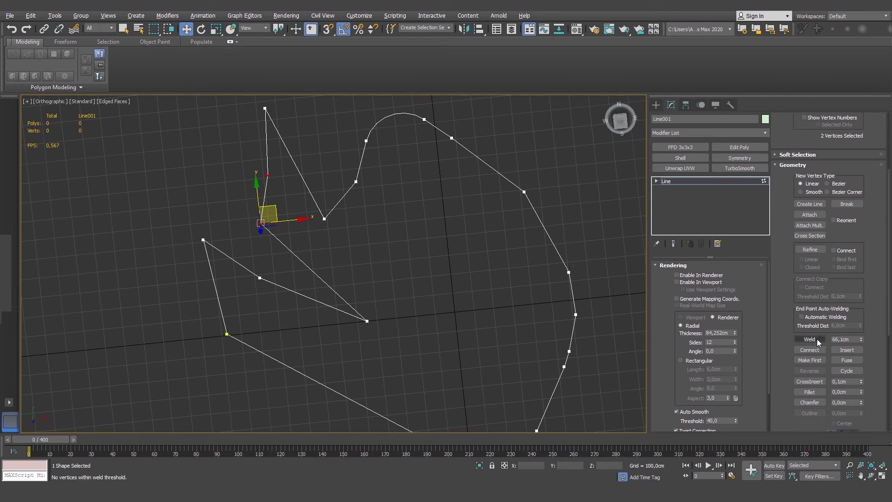
pyautogui.moveTo(863, 338); pyautogui.dragTo(846, 265)
pyautogui.click(809, 340)
pyautogui.moveTo(861, 341); pyautogui.dragTo(861, 321)
pyautogui.click(818, 343)
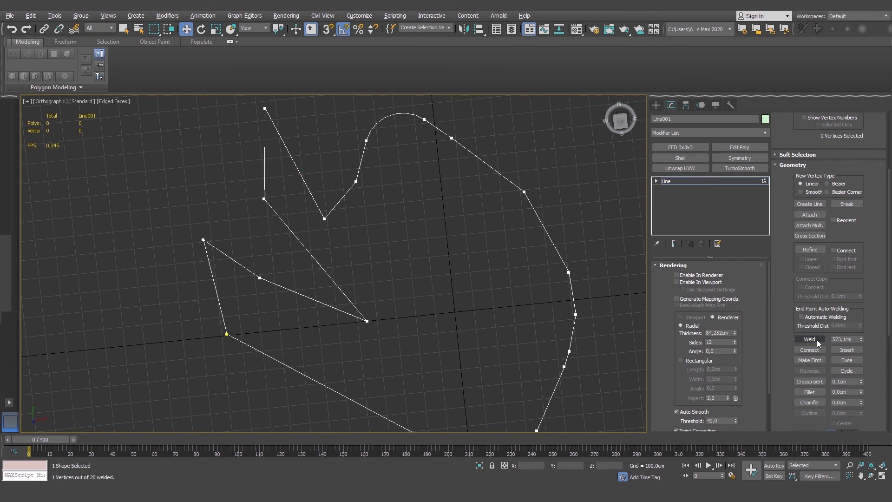
pyautogui.scroll(-5, 475, 309)
pyautogui.moveTo(485, 278); pyautogui.dragTo(444, 232, button='middle')
pyautogui.scroll(3, 365, 223)
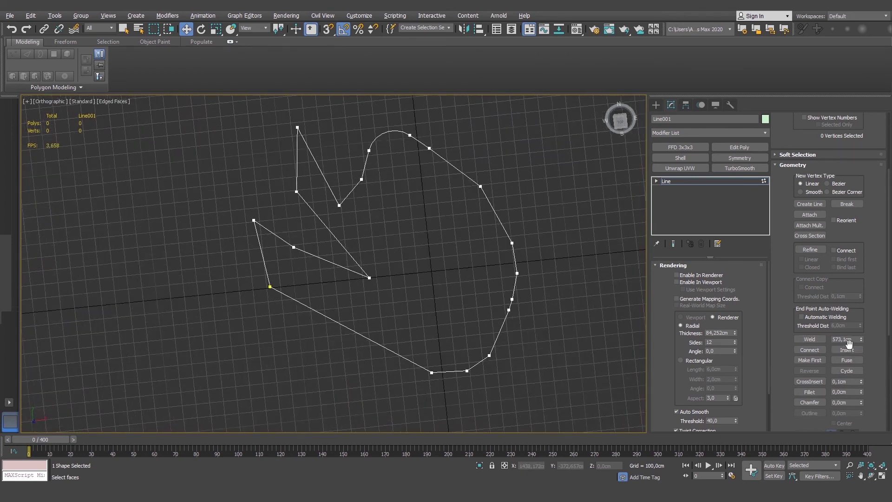
pyautogui.scroll(2, 247, 173)
pyautogui.moveTo(405, 258); pyautogui.dragTo(338, 252, button='middle')
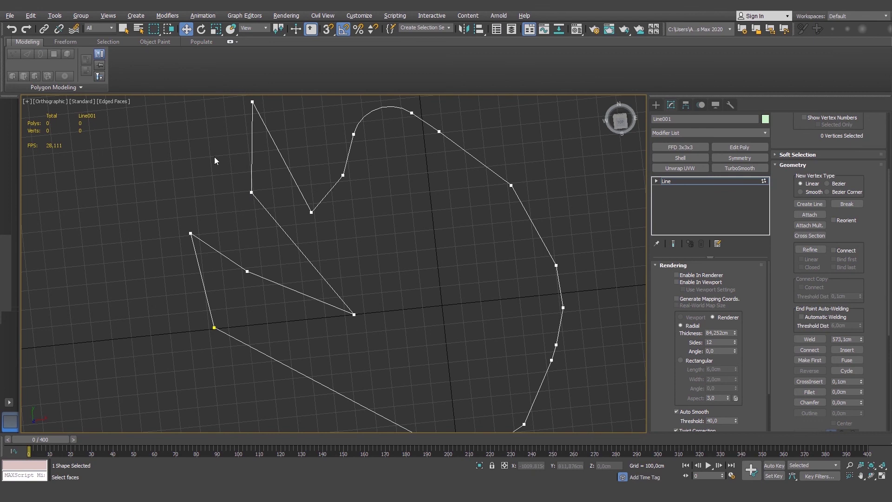
pyautogui.scroll(-2, 361, 285)
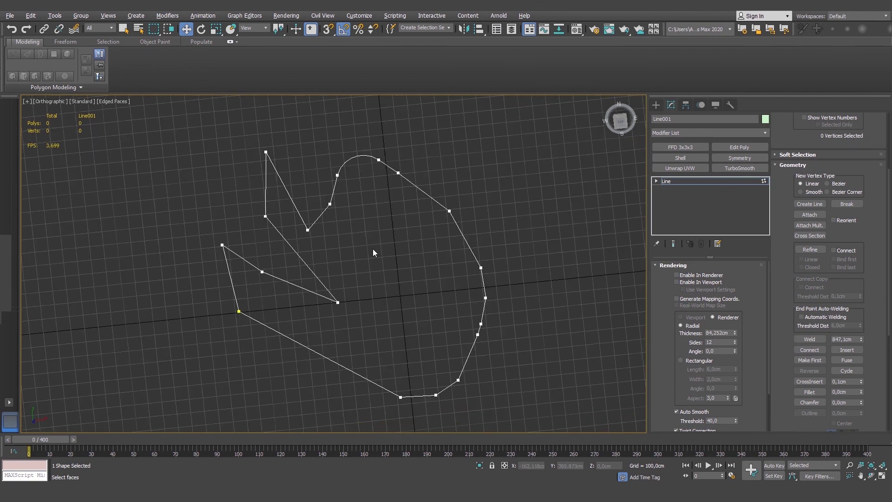
# Select the tip vertex of the upper-left spike and review the Geometry options available for it.
pyautogui.click(266, 152)
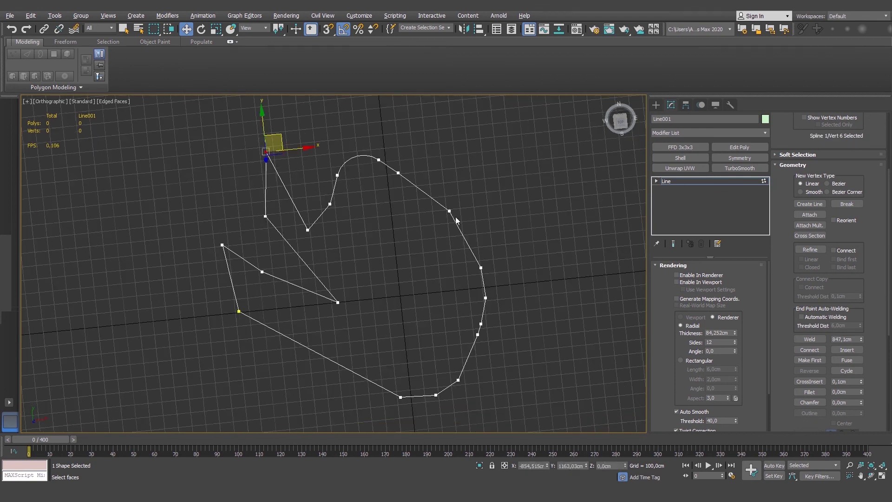
pyautogui.scroll(-3, 842, 331)
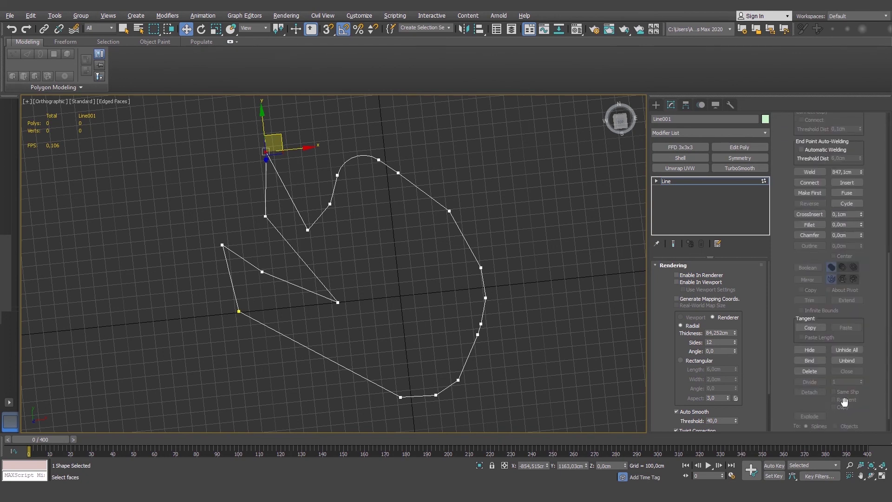
pyautogui.scroll(-1, 808, 343)
pyautogui.scroll(5, 808, 343)
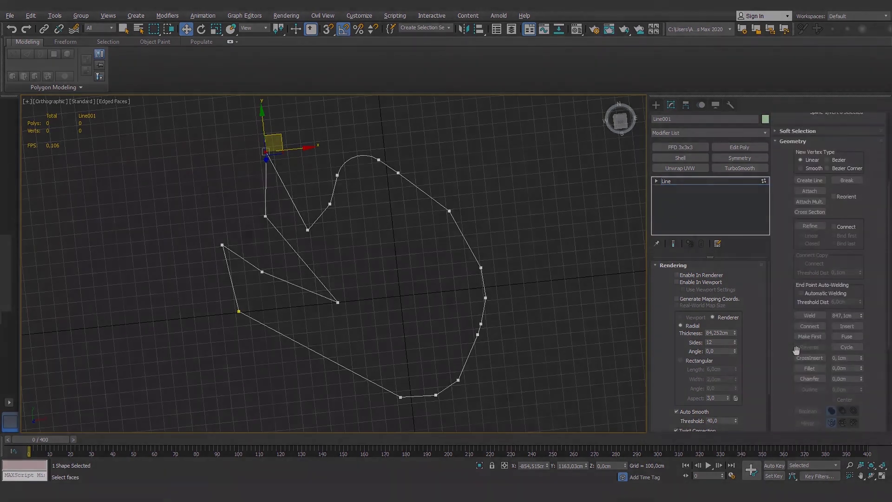